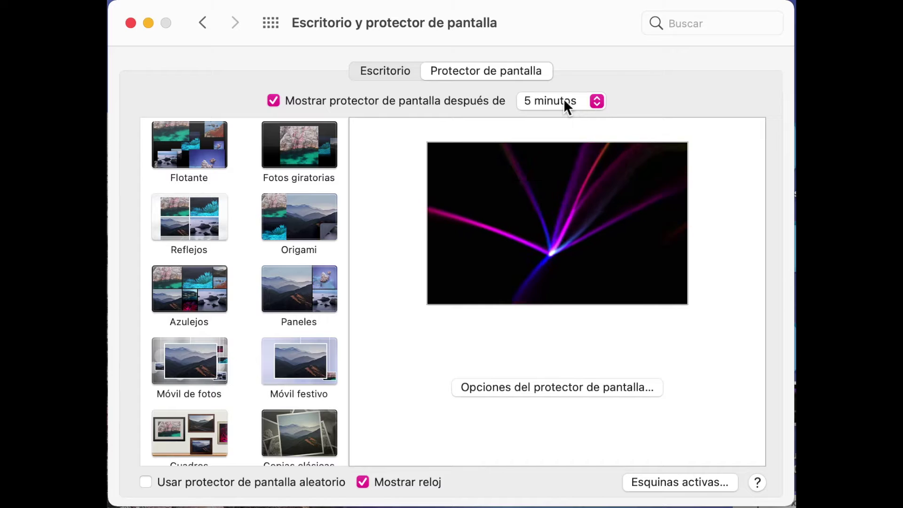
Assign Launchpad to the upper-left hot corner of the screen and try the corner out.
{"action": "left_click", "coordinate": [552, 108]}
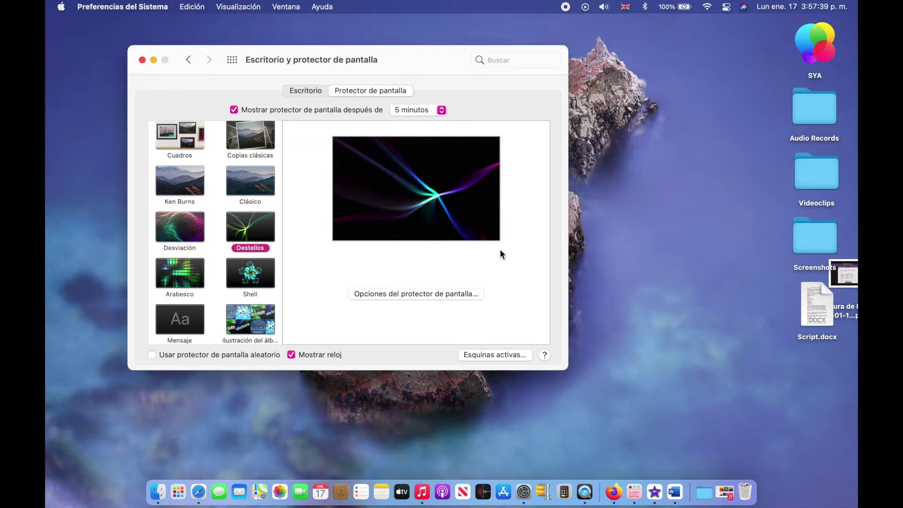
{"action": "left_click", "coordinate": [506, 354]}
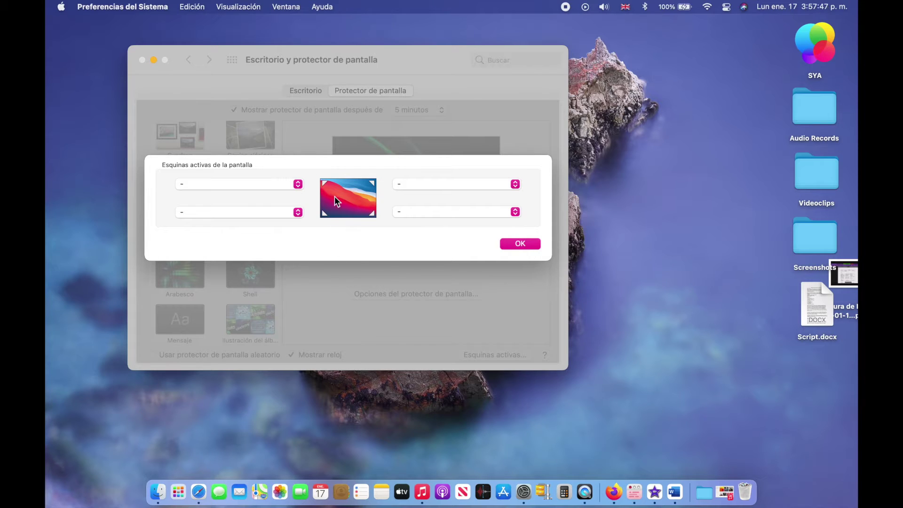
{"action": "left_click", "coordinate": [298, 184]}
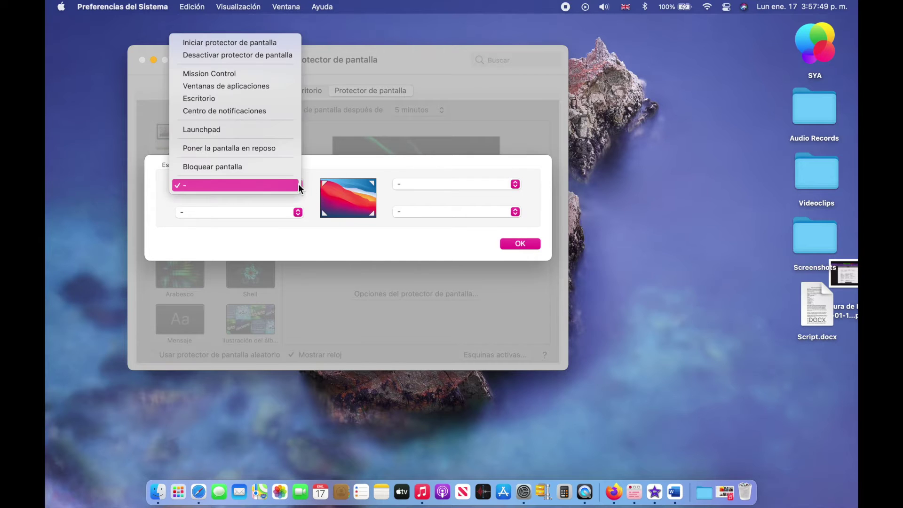
{"action": "left_click", "coordinate": [243, 134]}
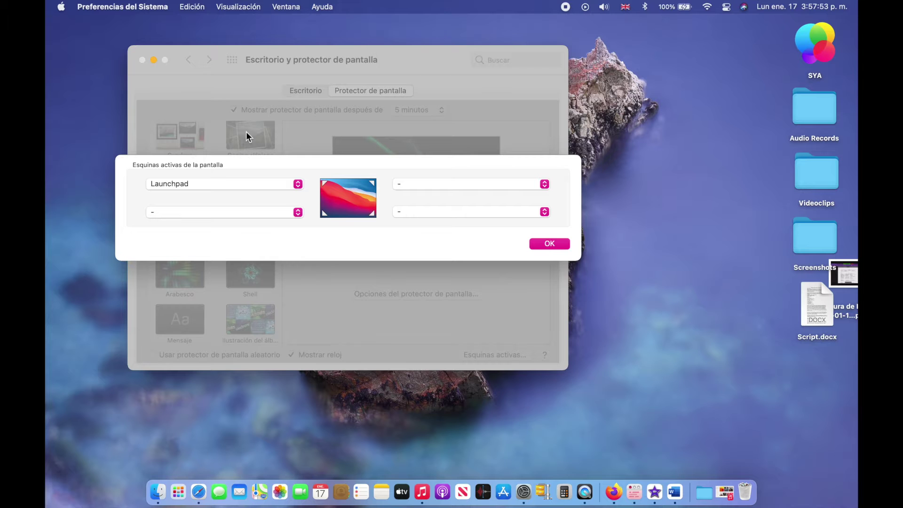
{"action": "left_click", "coordinate": [548, 245]}
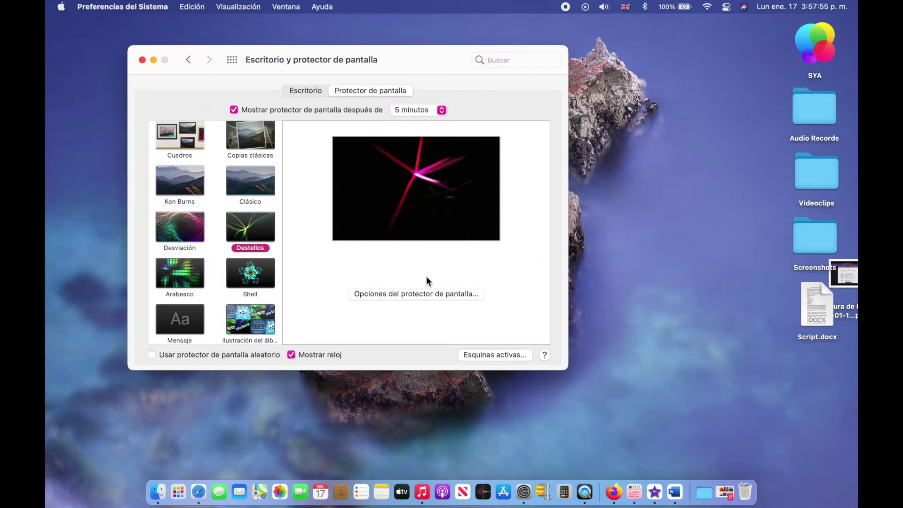
{"action": "mouse_move", "coordinate": [47, 5]}
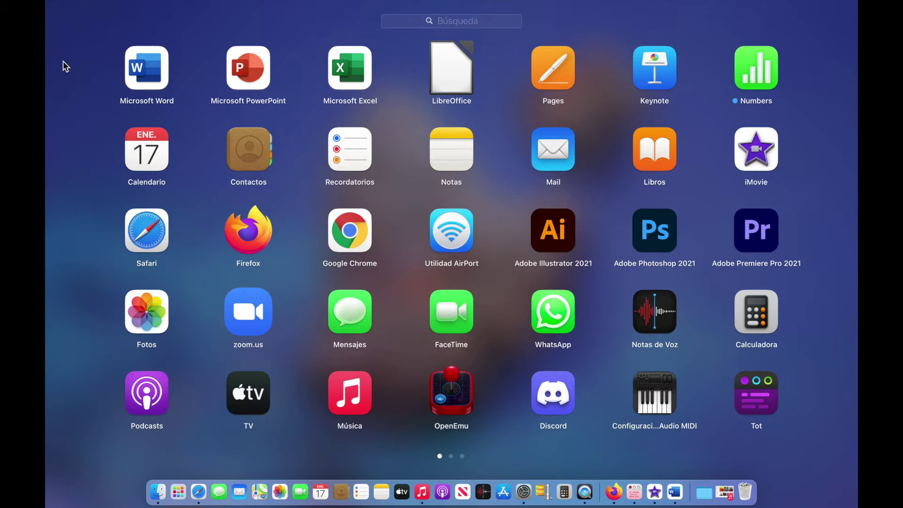
{"action": "left_click", "coordinate": [77, 73]}
Examine the actions available for the lower-left hot corner.
{"action": "left_click", "coordinate": [492, 354]}
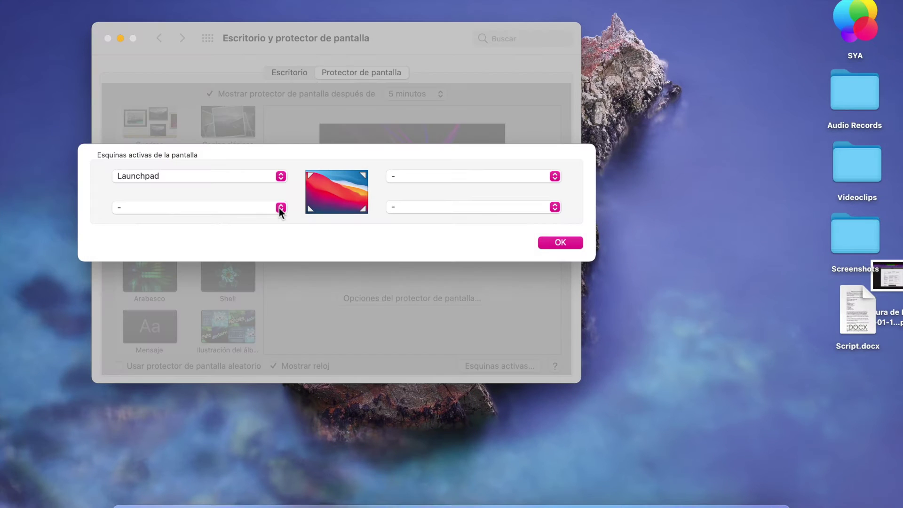
{"action": "left_click", "coordinate": [283, 209]}
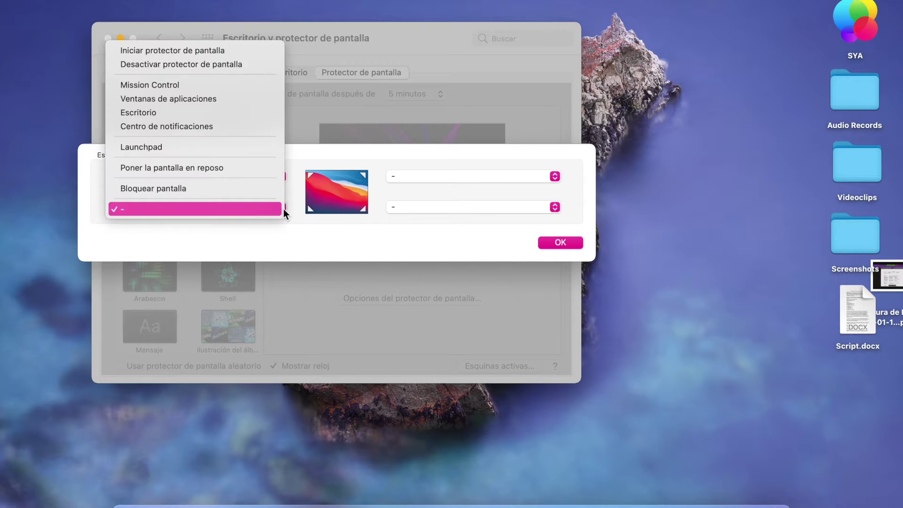
{"action": "left_click", "coordinate": [395, 238]}
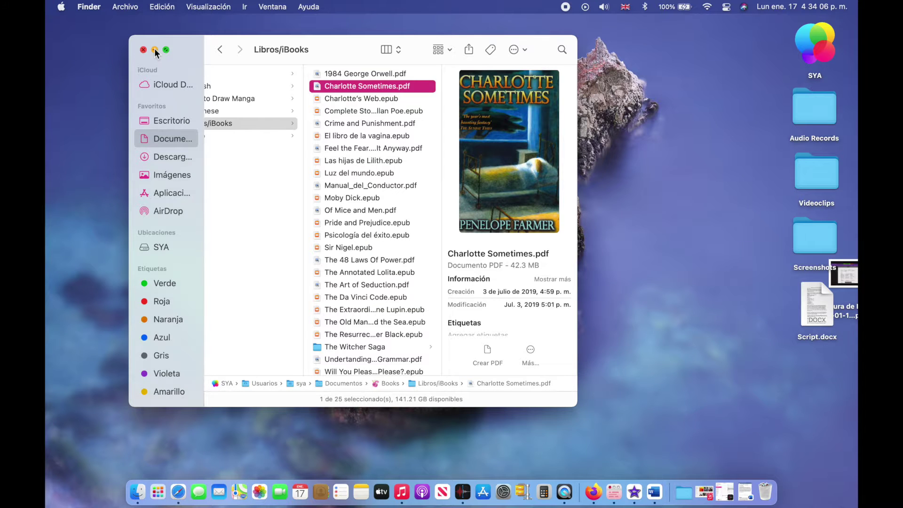
Minimize the Finder window showing the Libros/iBooks folder.
{"action": "left_click", "coordinate": [154, 50]}
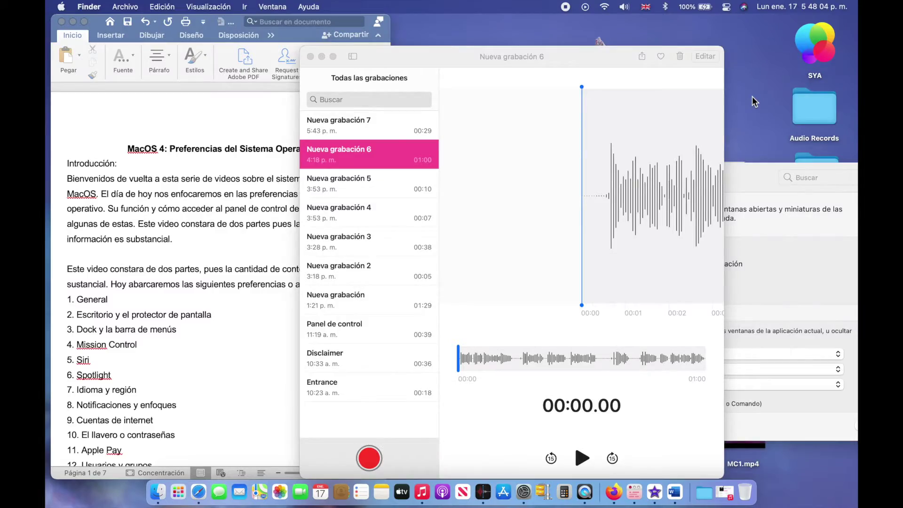
Add a new desktop space in Mission Control and switch to it.
{"action": "key", "text": "ctrl+Up"}
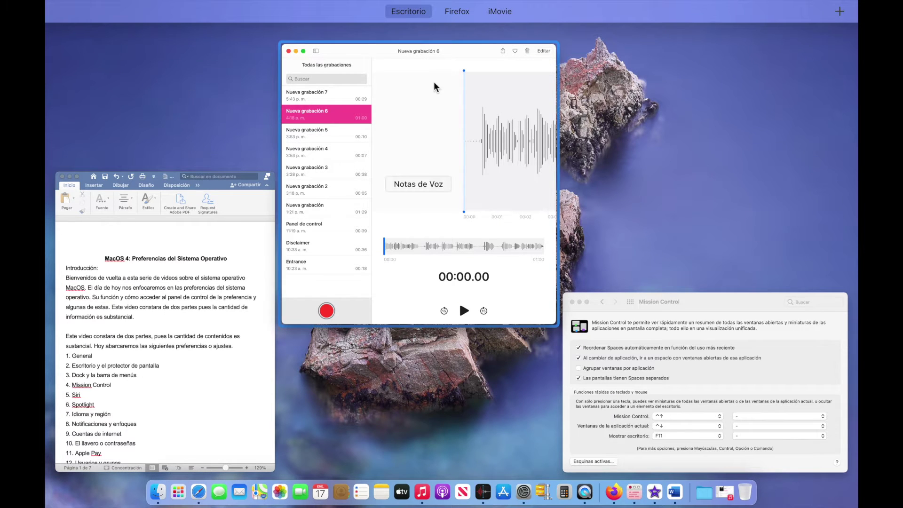
{"action": "mouse_move", "coordinate": [462, 3]}
{"action": "mouse_move", "coordinate": [458, 43]}
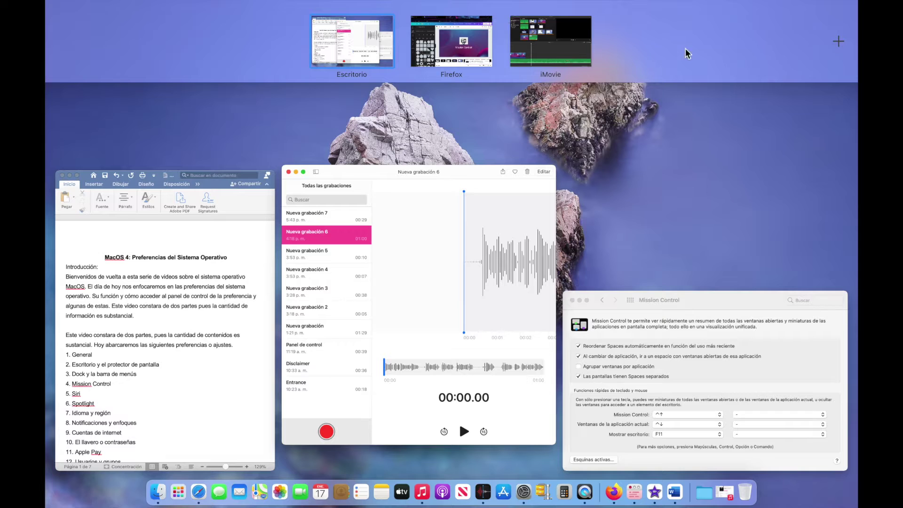
{"action": "mouse_move", "coordinate": [841, 44]}
{"action": "left_click", "coordinate": [841, 43]}
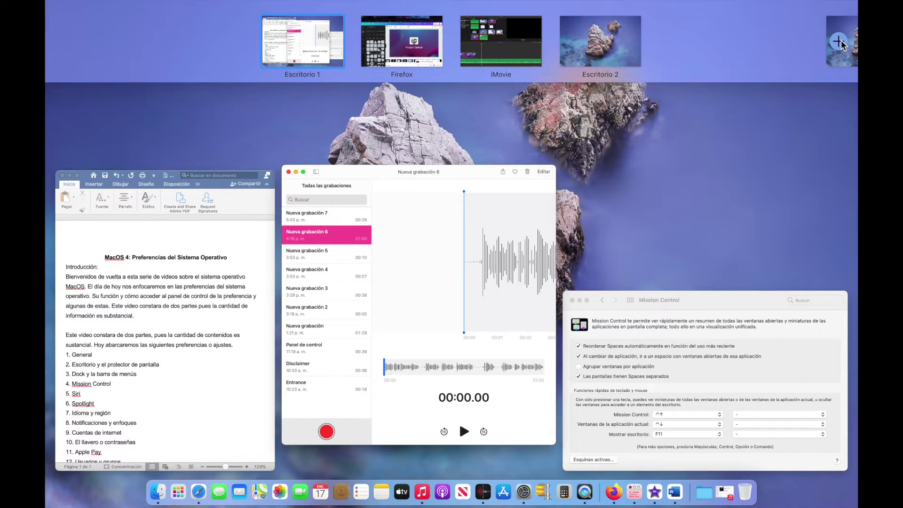
{"action": "left_click", "coordinate": [593, 36]}
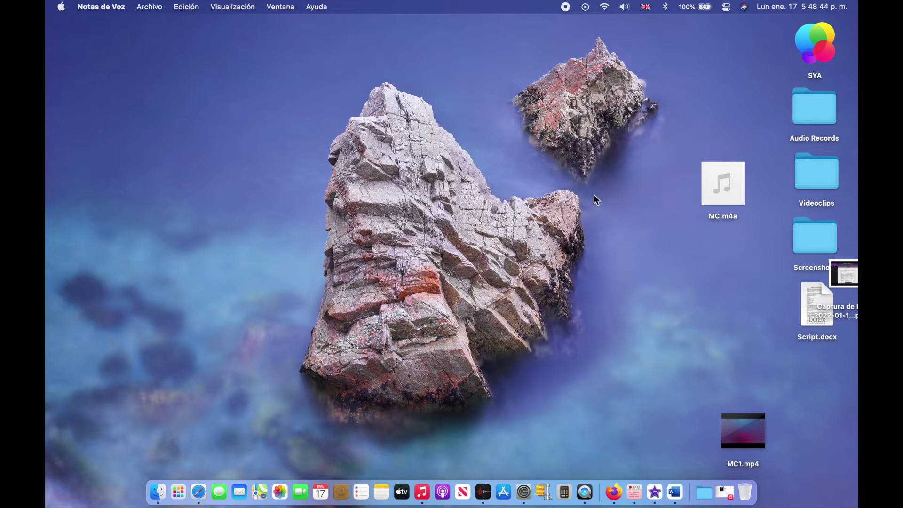
Remove the Escritorio 2 space in Mission Control and return to the first desktop.
{"action": "key", "text": "ctrl+Up"}
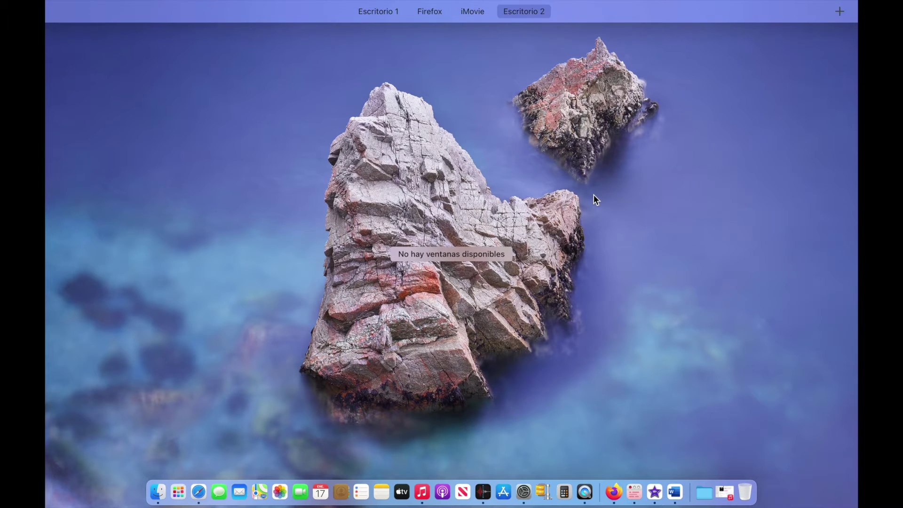
{"action": "mouse_move", "coordinate": [531, 9]}
{"action": "mouse_move", "coordinate": [527, 35]}
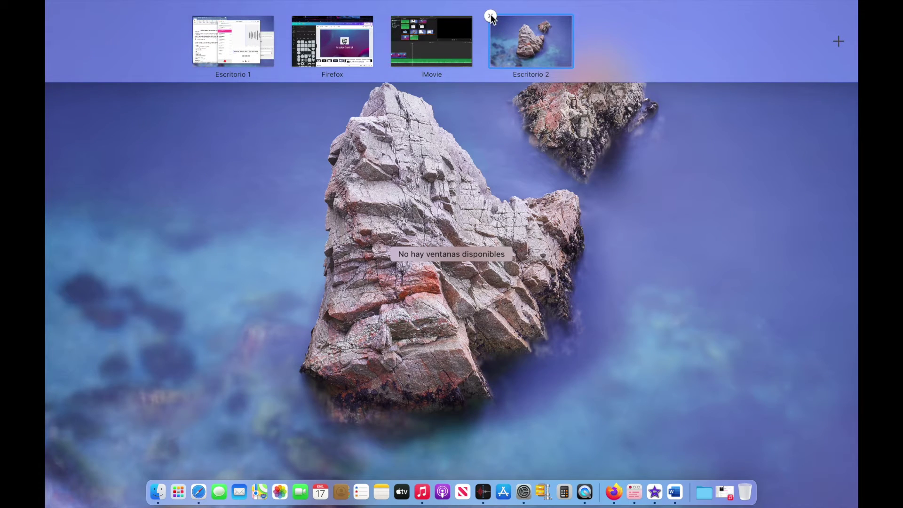
{"action": "left_click", "coordinate": [490, 17]}
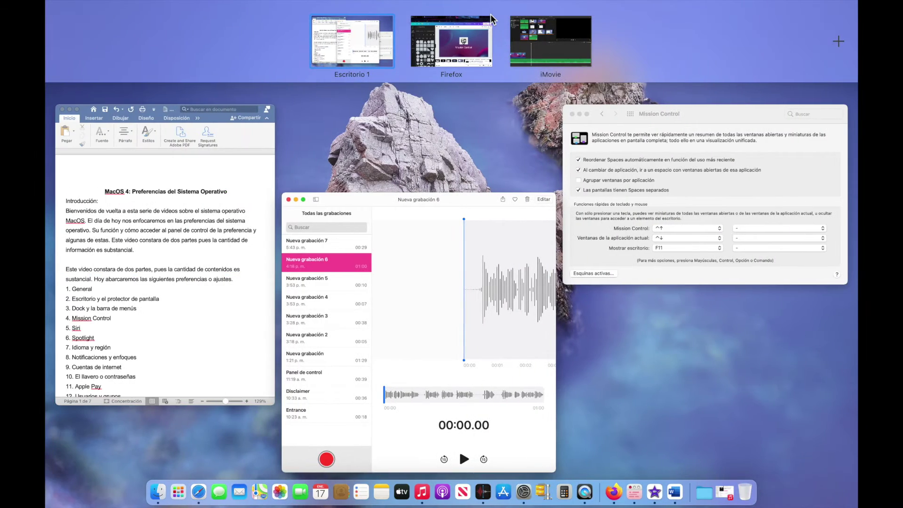
{"action": "key", "text": "ctrl+Up"}
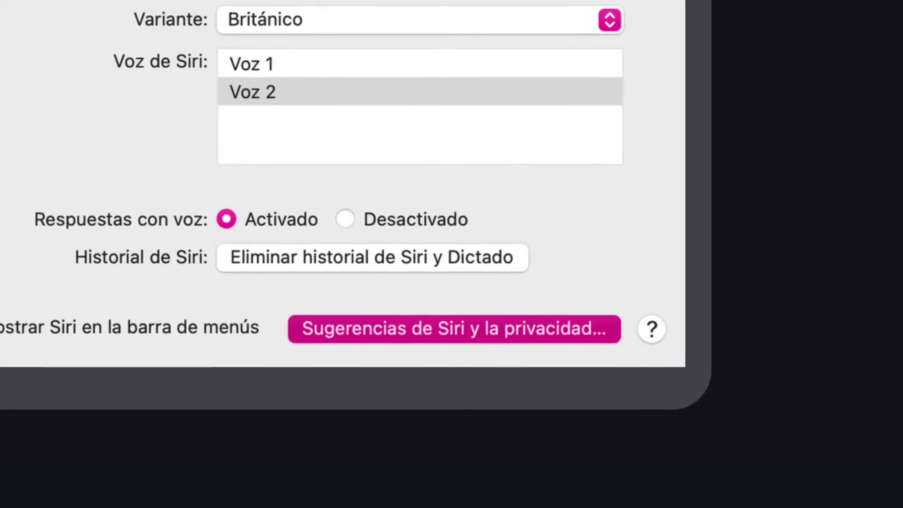
Open the Siri suggestions and privacy settings.
{"action": "left_click", "coordinate": [455, 329]}
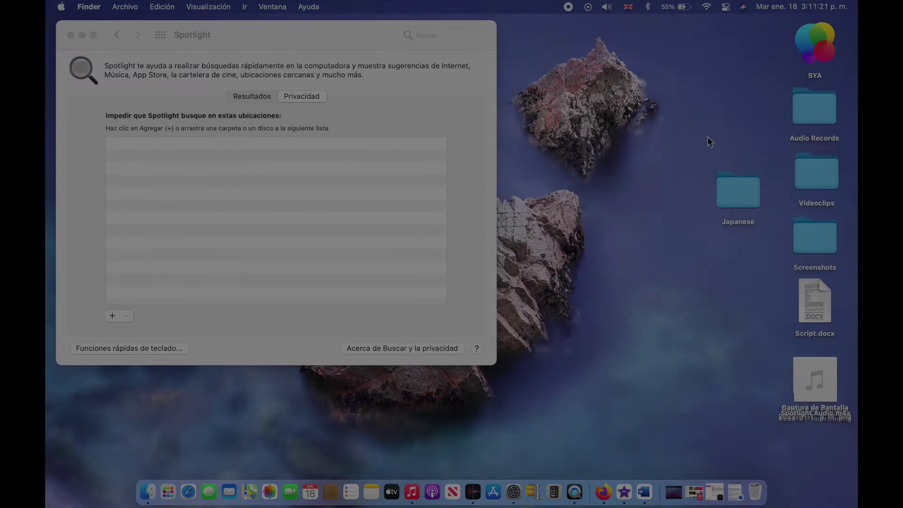
View the contents of the Japanese folder on the desktop and close its window.
{"action": "left_click_drag", "start_coordinate": [703, 137], "coordinate": [770, 256]}
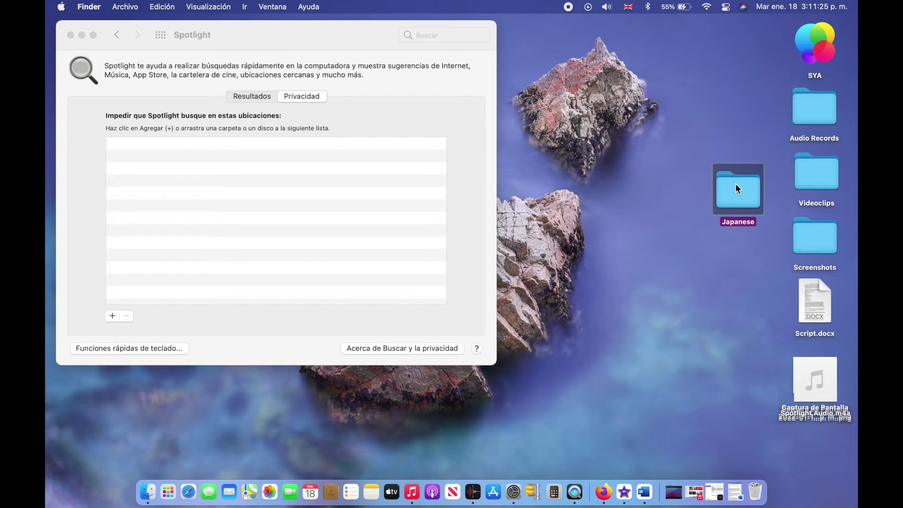
{"action": "double_click", "coordinate": [735, 184]}
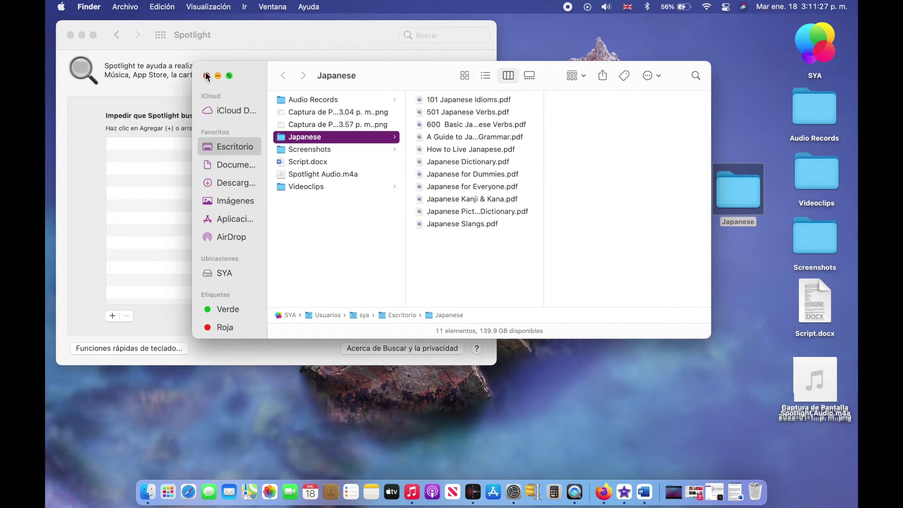
{"action": "left_click", "coordinate": [206, 76]}
{"action": "left_click", "coordinate": [557, 213]}
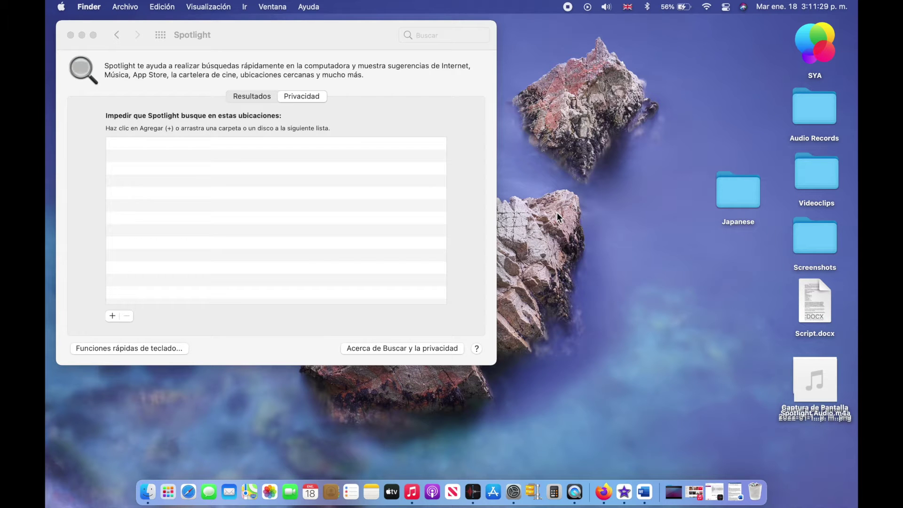
Search Spotlight for "japanese" and dismiss the search.
{"action": "key", "text": "super+space"}
{"action": "type", "text": "japanese"}
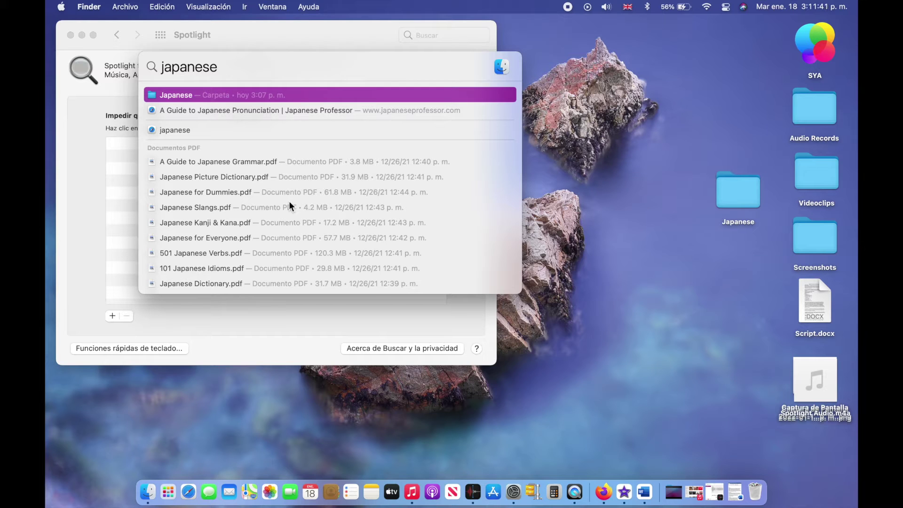
{"action": "key", "text": "Escape"}
Add the desktop folder Japanese to the locations that Spotlight is prevented from searching.
{"action": "left_click", "coordinate": [354, 197]}
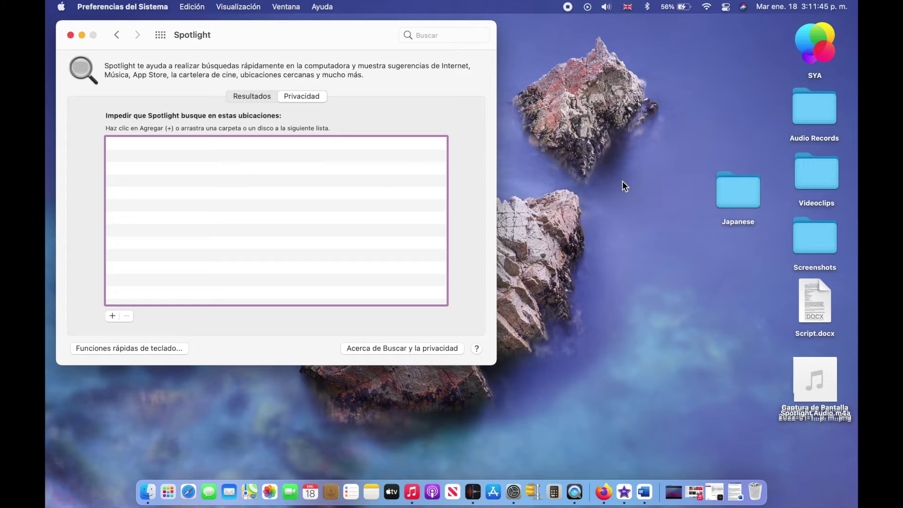
{"action": "left_click_drag", "start_coordinate": [735, 188], "coordinate": [354, 193]}
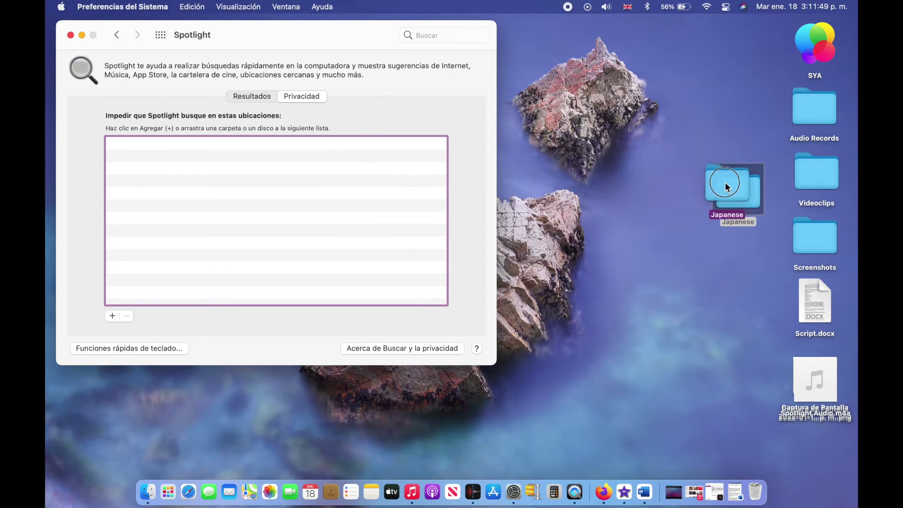
{"action": "left_click", "coordinate": [112, 315]}
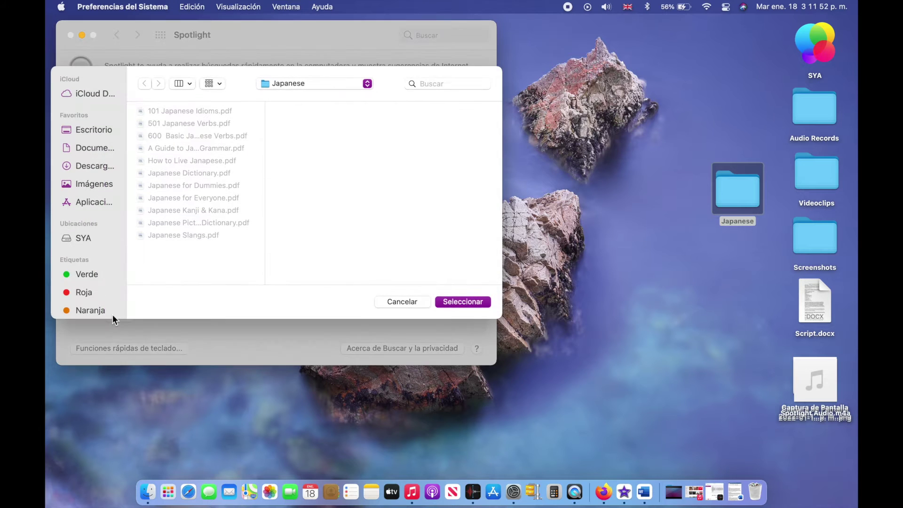
{"action": "left_click", "coordinate": [93, 130]}
{"action": "left_click", "coordinate": [173, 149]}
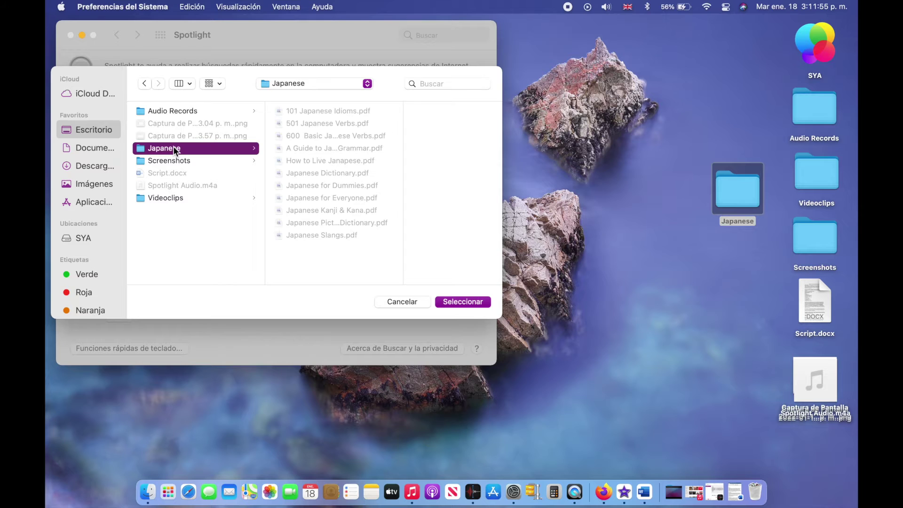
{"action": "left_click", "coordinate": [475, 303]}
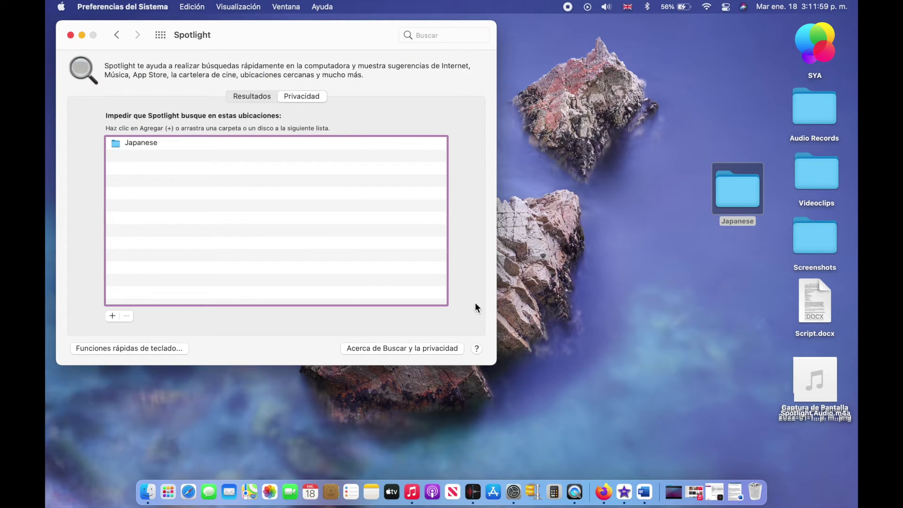
Repeat the Spotlight search for "japanese" to check the folder exclusion.
{"action": "key", "text": "super+space"}
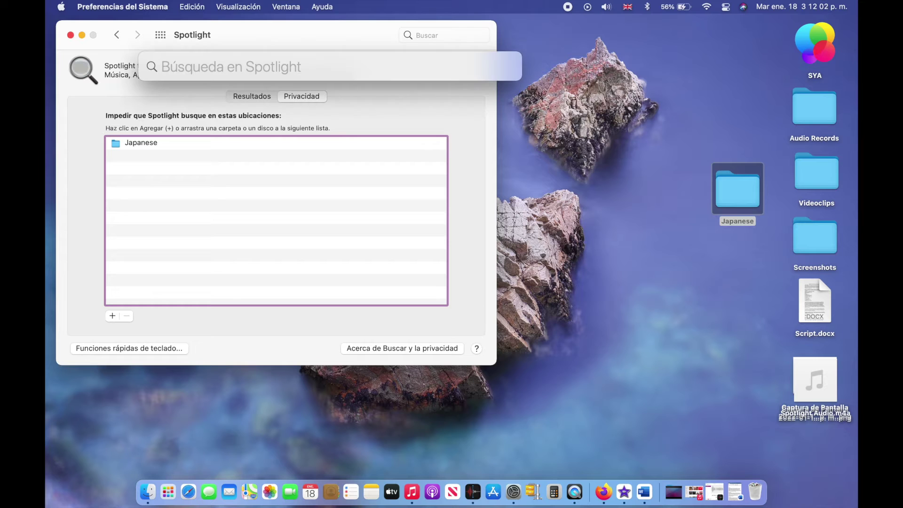
{"action": "type", "text": "japanese"}
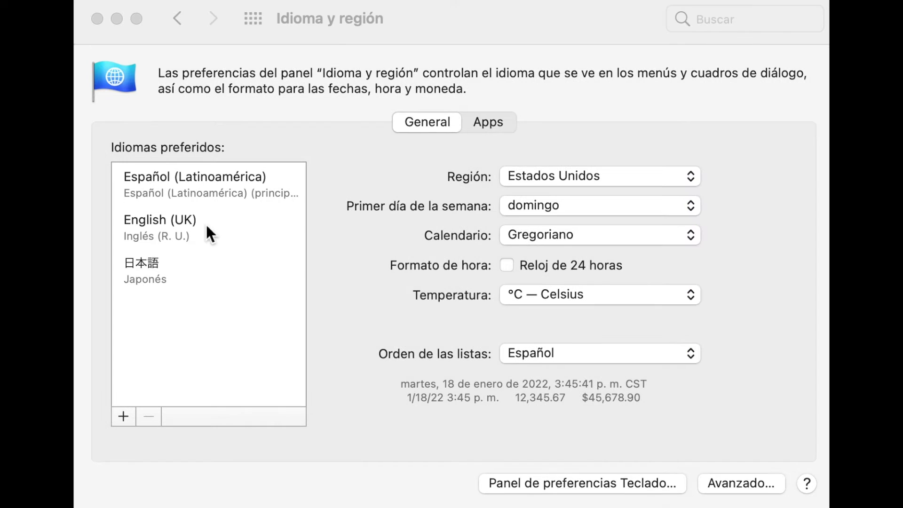
Move English (UK) above Español (Latinoamérica) in the preferred languages and dismiss the restart request.
{"action": "left_click", "coordinate": [212, 222]}
{"action": "left_click_drag", "start_coordinate": [218, 230], "coordinate": [225, 179]}
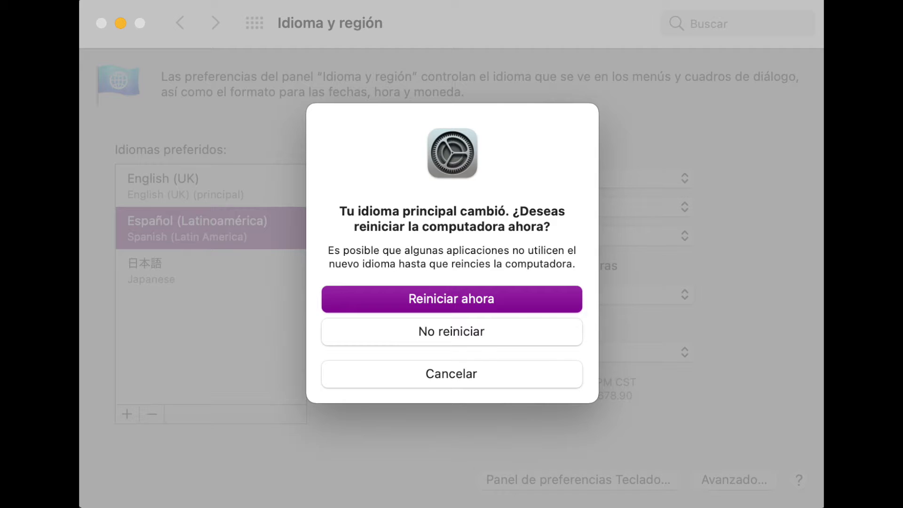
{"action": "key", "text": "Escape"}
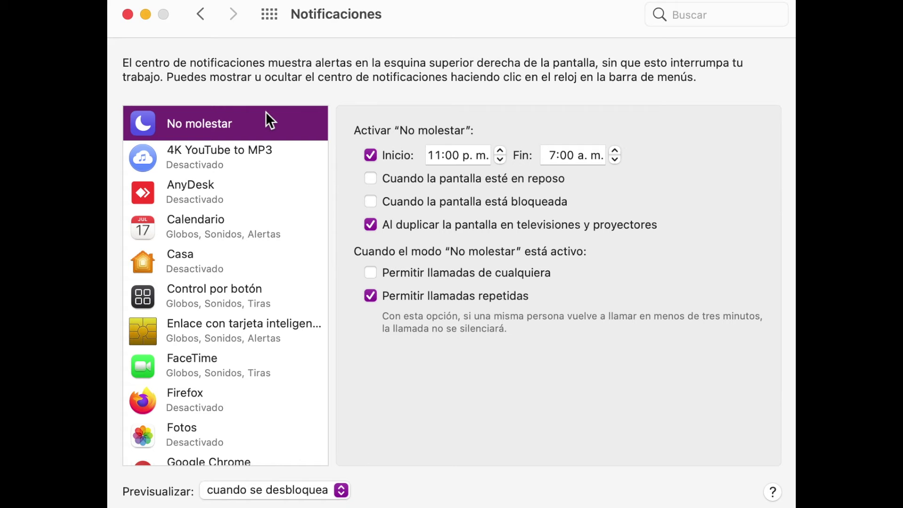
Allow notifications for 4K YouTube to MP3, trying the Ninguna and Tiras alert styles before choosing Alertas.
{"action": "left_click", "coordinate": [295, 154]}
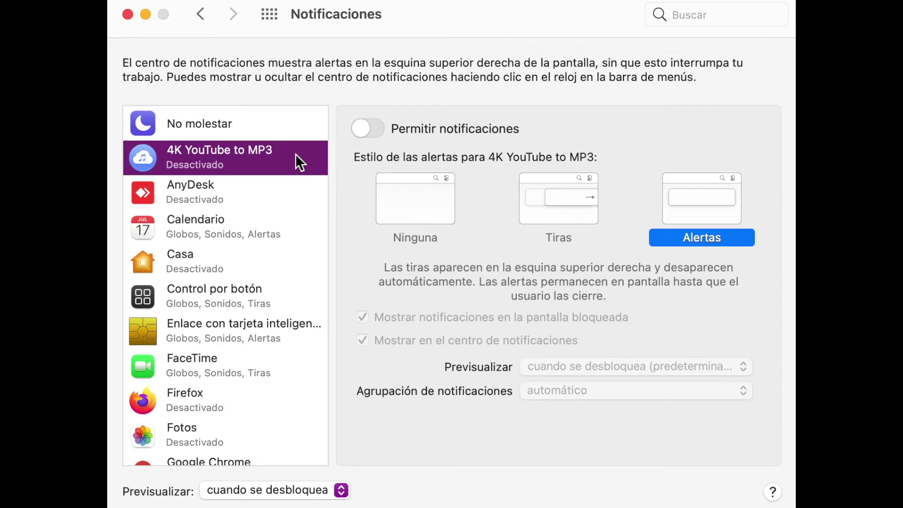
{"action": "left_click", "coordinate": [365, 134]}
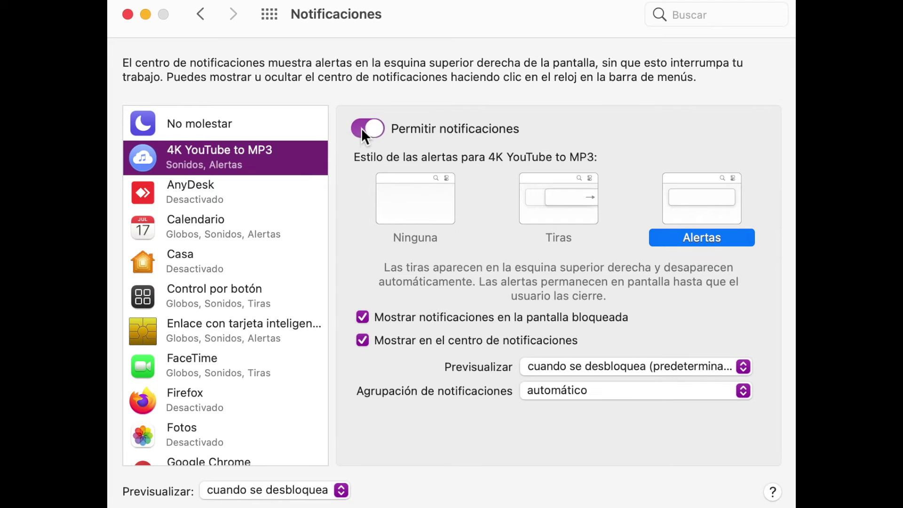
{"action": "left_click", "coordinate": [393, 203]}
{"action": "left_click", "coordinate": [527, 197]}
{"action": "left_click", "coordinate": [673, 207]}
Examine the preview and grouping options for 4K YouTube to MP3 and the general notification preview options.
{"action": "left_click", "coordinate": [571, 371]}
{"action": "left_click", "coordinate": [571, 371]}
{"action": "left_click", "coordinate": [584, 392]}
{"action": "left_click", "coordinate": [583, 393]}
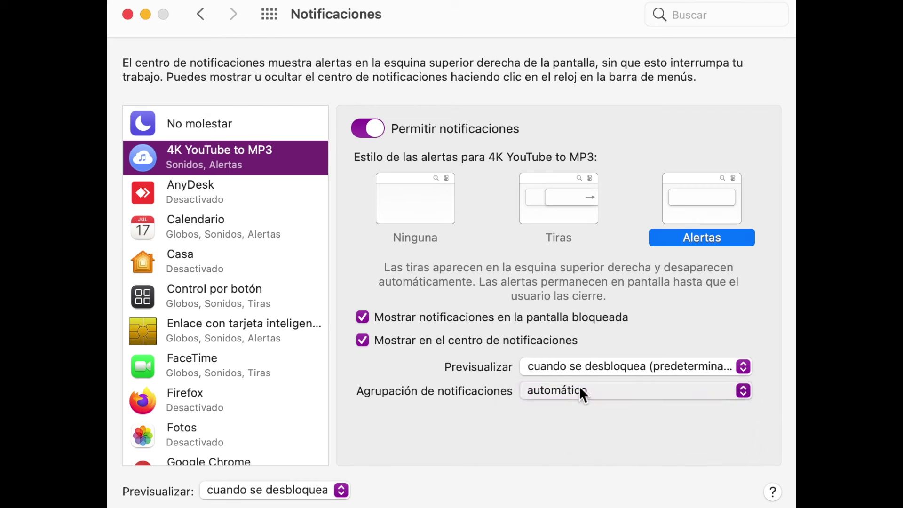
{"action": "left_click", "coordinate": [268, 490]}
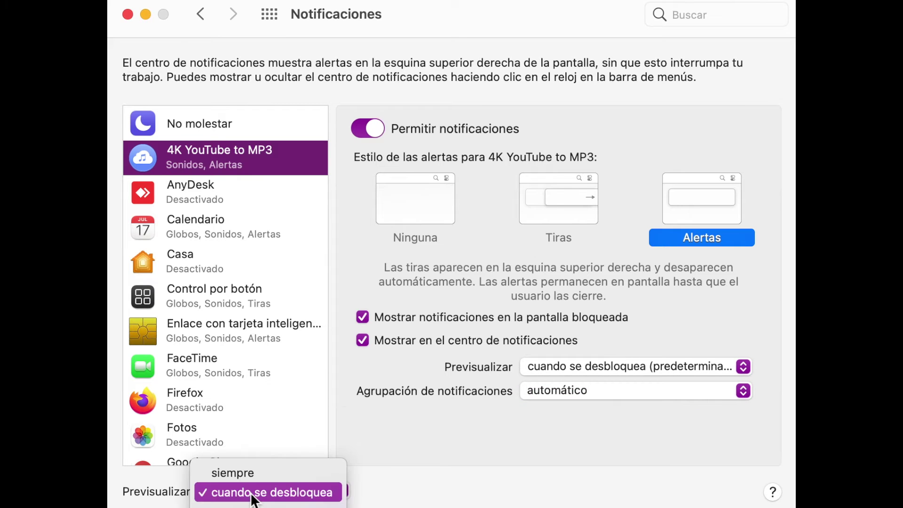
{"action": "left_click", "coordinate": [268, 489]}
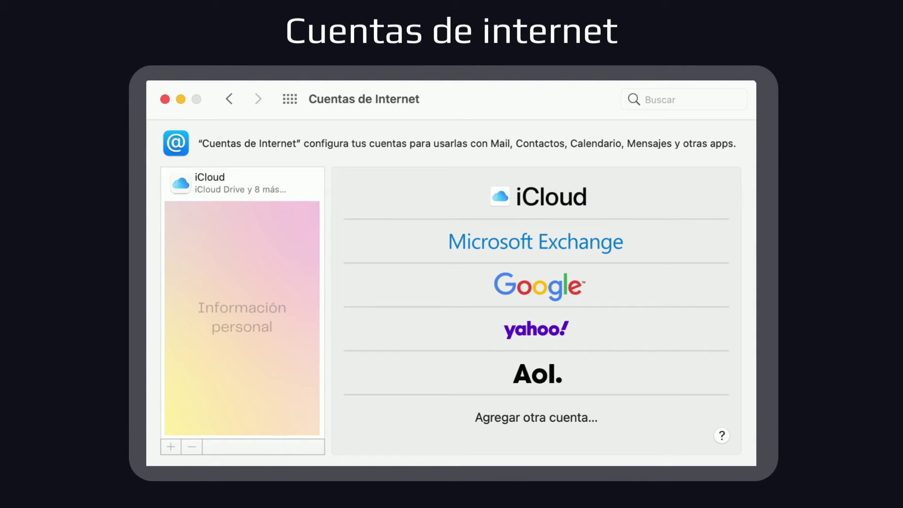
Show the details of the iCloud account in the internet accounts.
{"action": "left_click", "coordinate": [296, 188]}
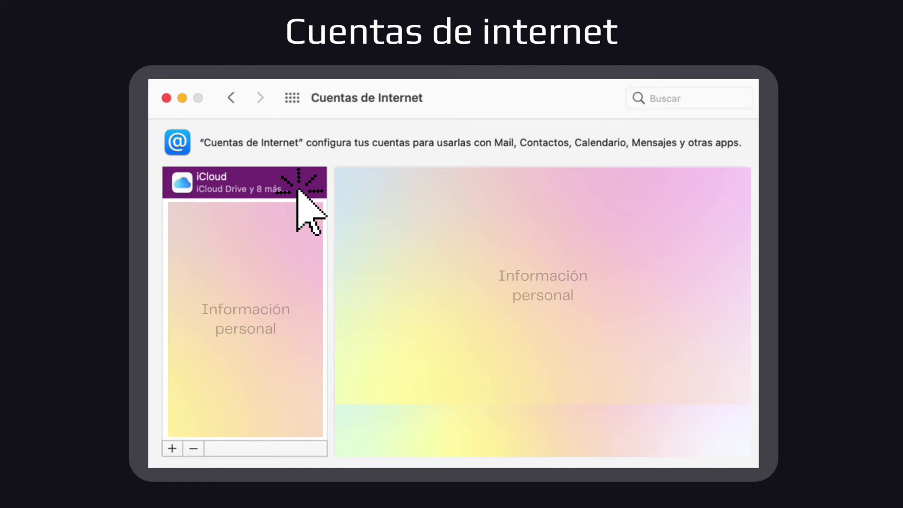